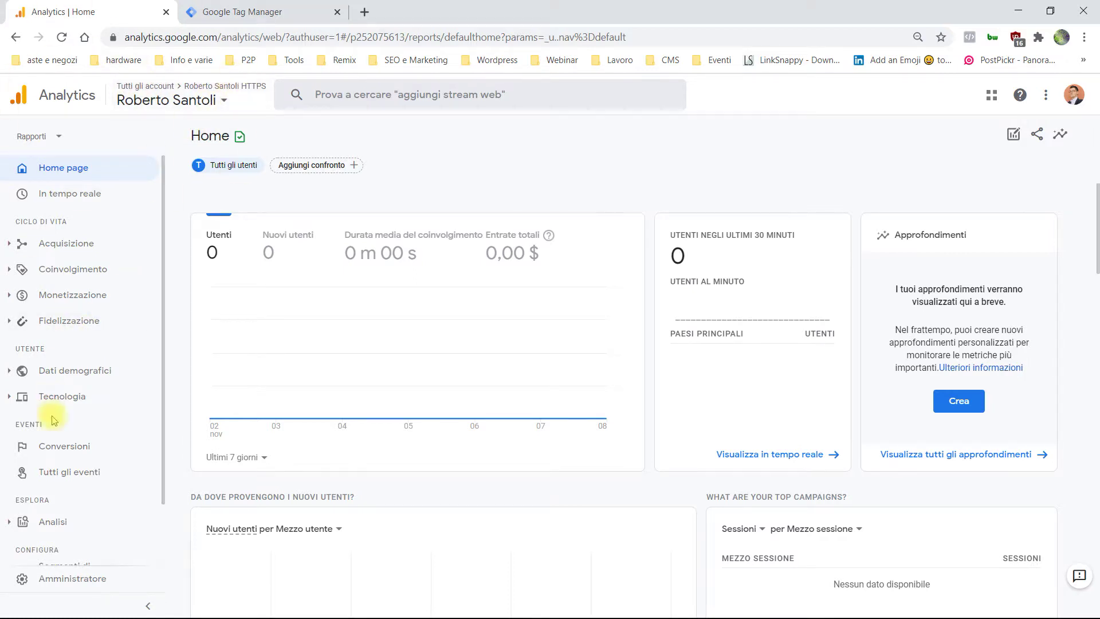
Step: Switch to the Universal Analytics property Corsi di marketing, using its view Tutti i dati del sito web
{"action": "scroll", "coordinate": [52, 427], "scroll_direction": "down", "scroll_amount": 2}
{"action": "left_click", "coordinate": [93, 582]}
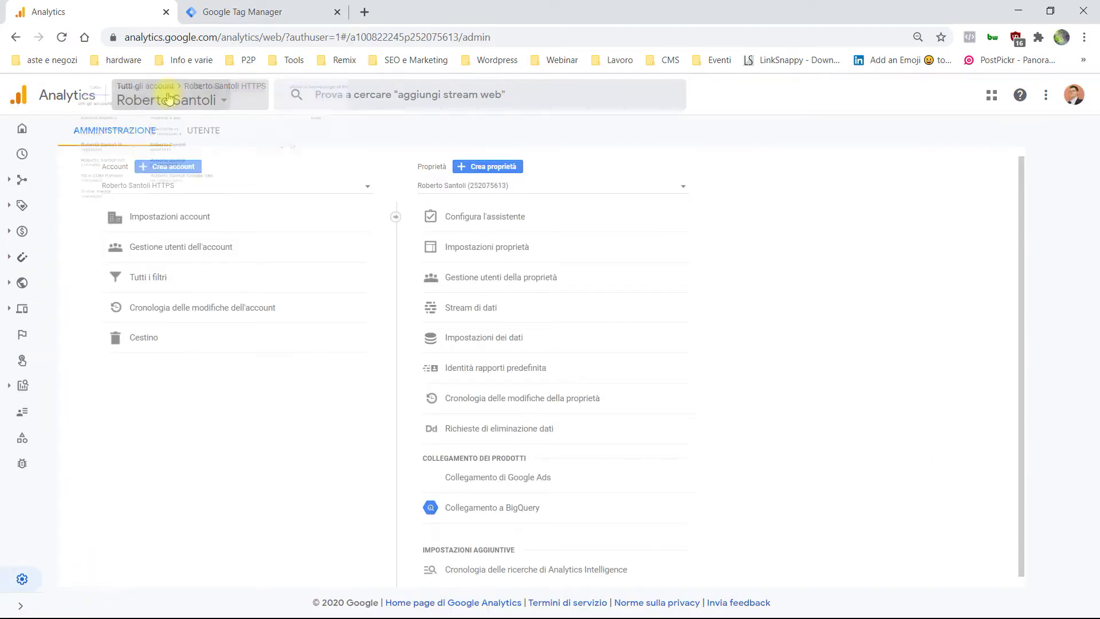
{"action": "left_click", "coordinate": [215, 99]}
{"action": "left_click", "coordinate": [121, 196]}
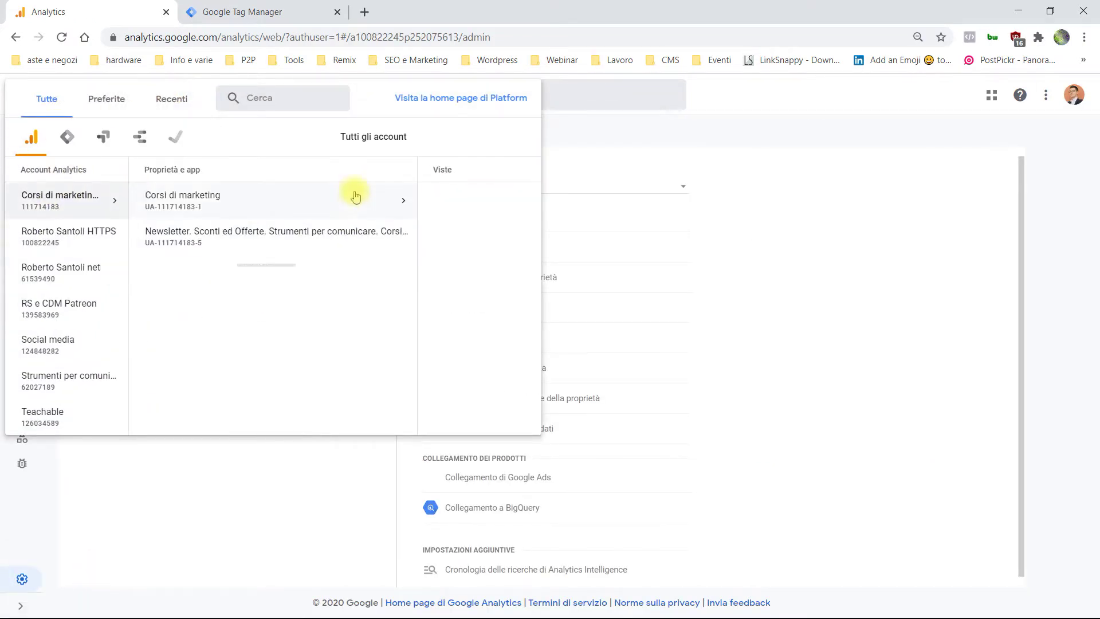
{"action": "left_click", "coordinate": [255, 197]}
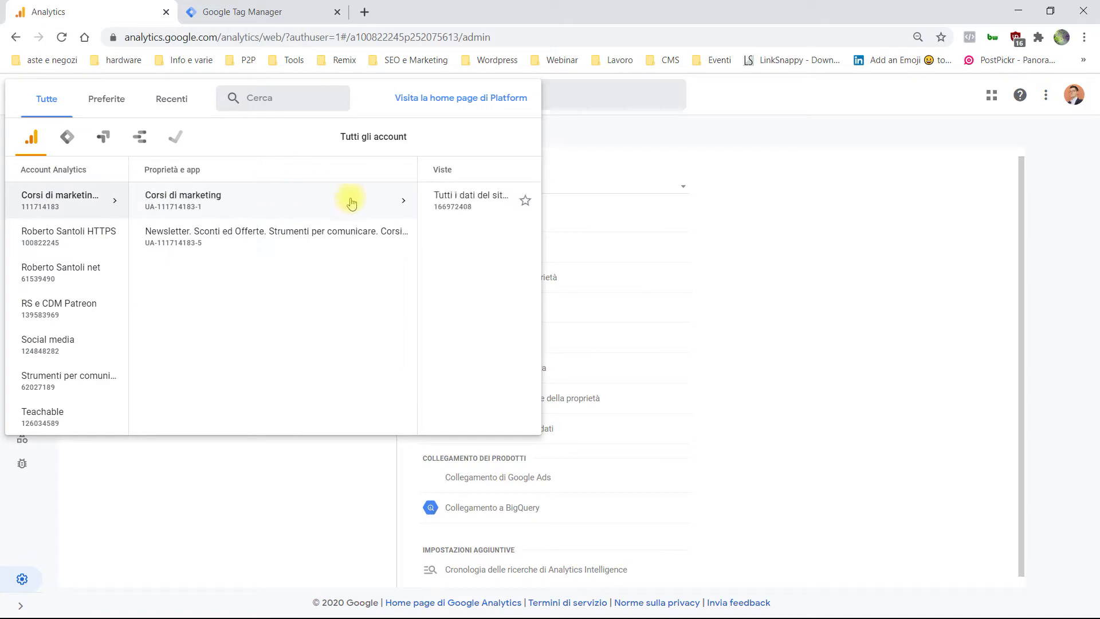
{"action": "left_click", "coordinate": [422, 199]}
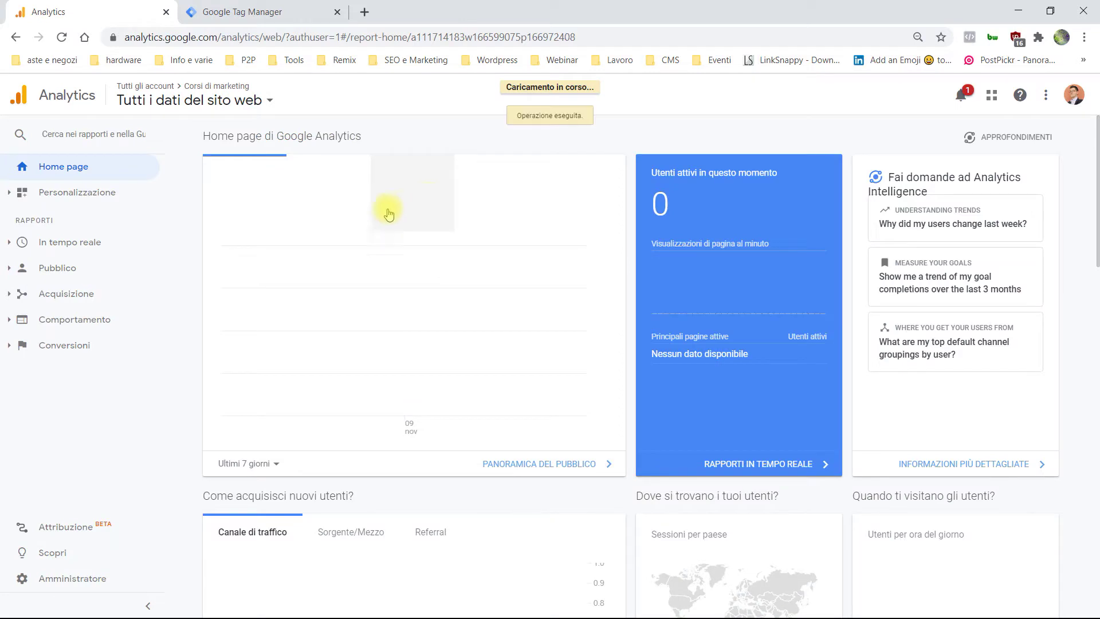
Step: Open the Google Analytics 4 upgrade page in the property's administration settings and examine the new-property and existing-property options
{"action": "left_click", "coordinate": [67, 575]}
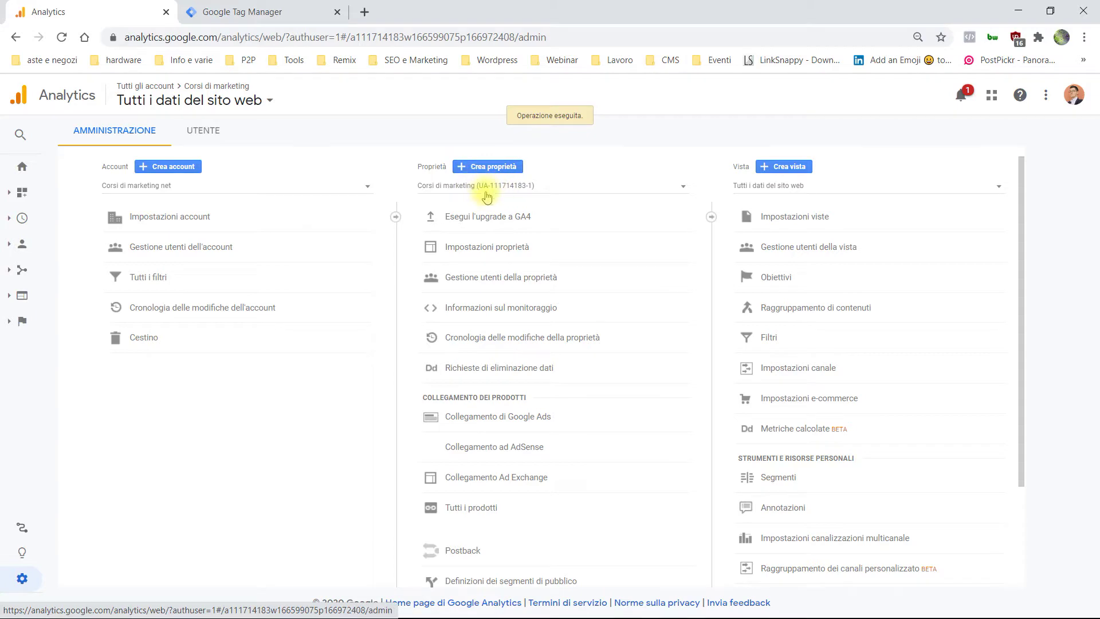
{"action": "left_click", "coordinate": [469, 219]}
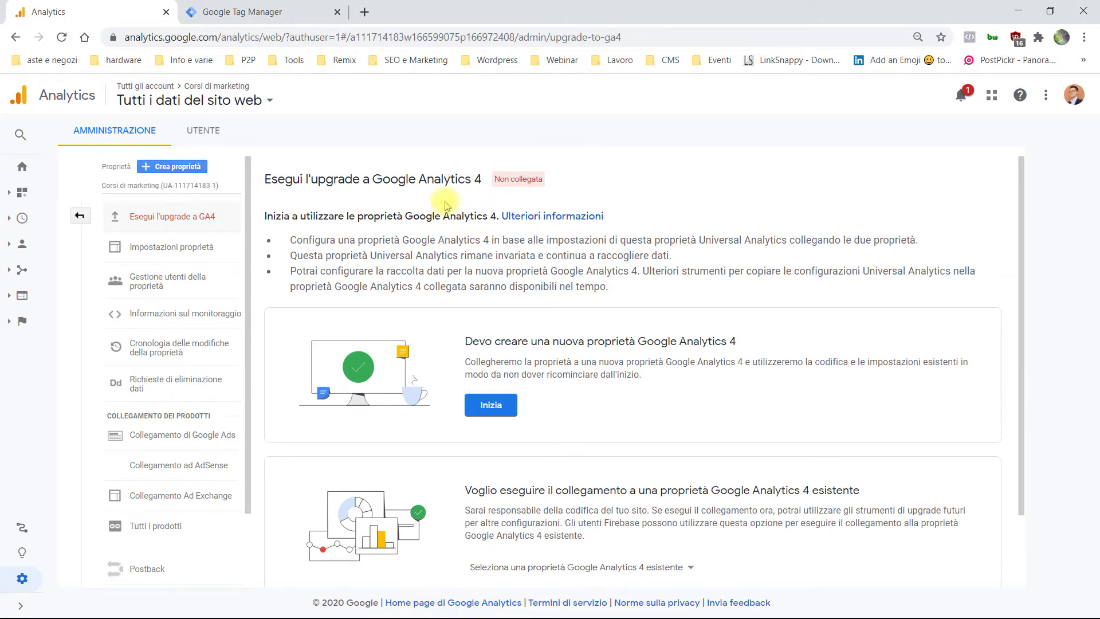
{"action": "scroll", "coordinate": [631, 475], "scroll_direction": "down", "scroll_amount": 2}
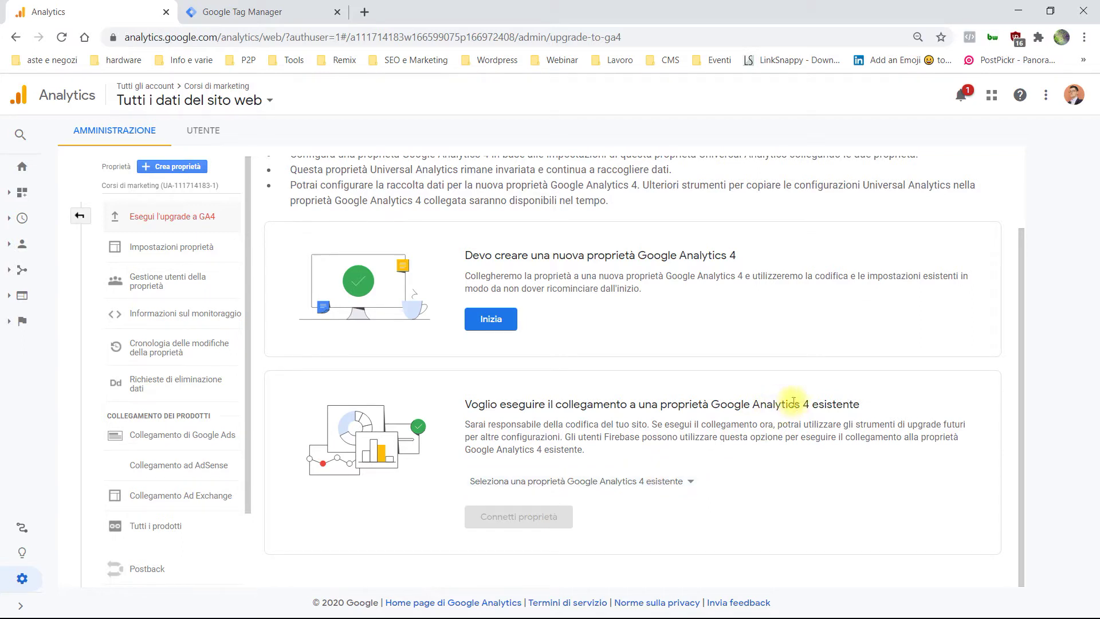
{"action": "left_click_drag", "start_coordinate": [812, 406], "coordinate": [708, 407]}
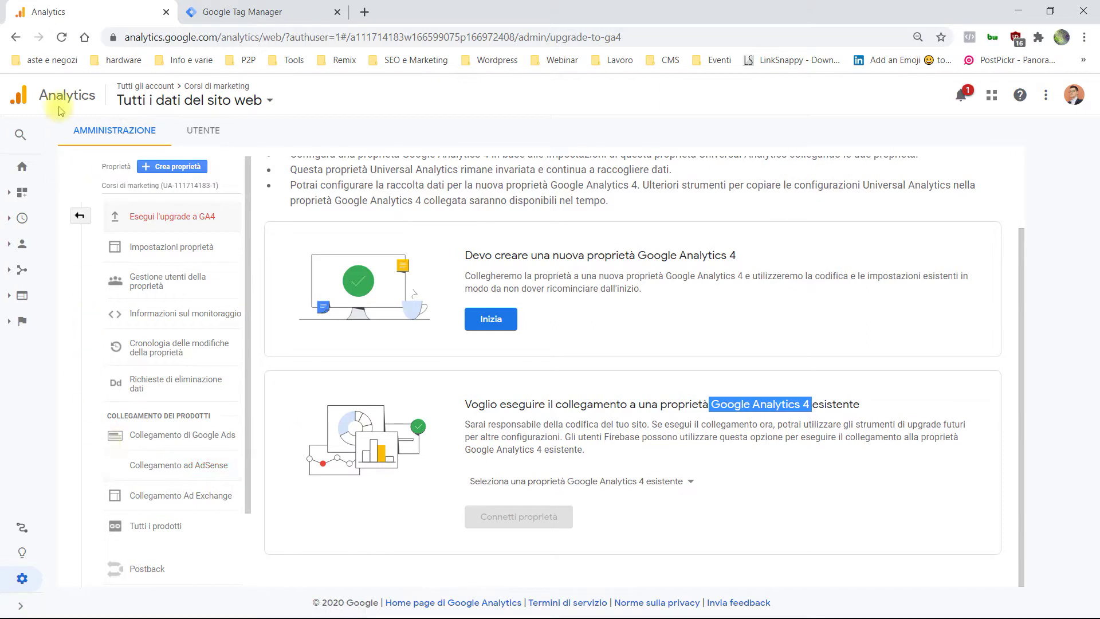
{"action": "scroll", "coordinate": [476, 439], "scroll_direction": "up", "scroll_amount": 3}
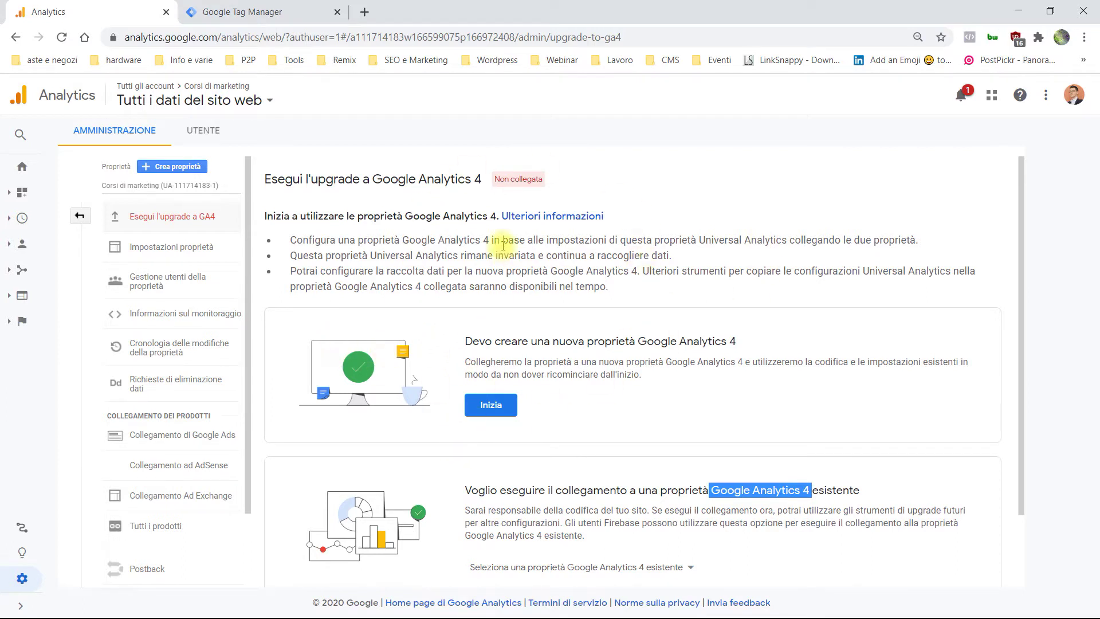
Step: Create a new Google Analytics 4 property through the upgrade wizard, leaving data collection with existing tags enabled
{"action": "left_click", "coordinate": [752, 343]}
{"action": "left_click_drag", "start_coordinate": [752, 342], "coordinate": [461, 342]}
{"action": "left_click", "coordinate": [495, 411]}
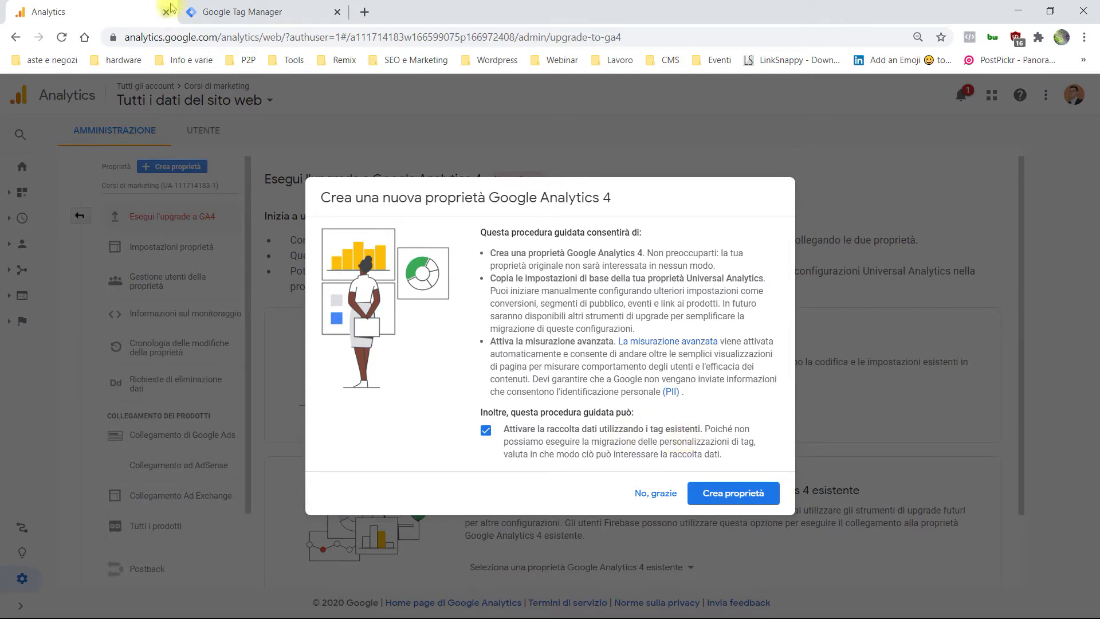
{"action": "left_click", "coordinate": [745, 492]}
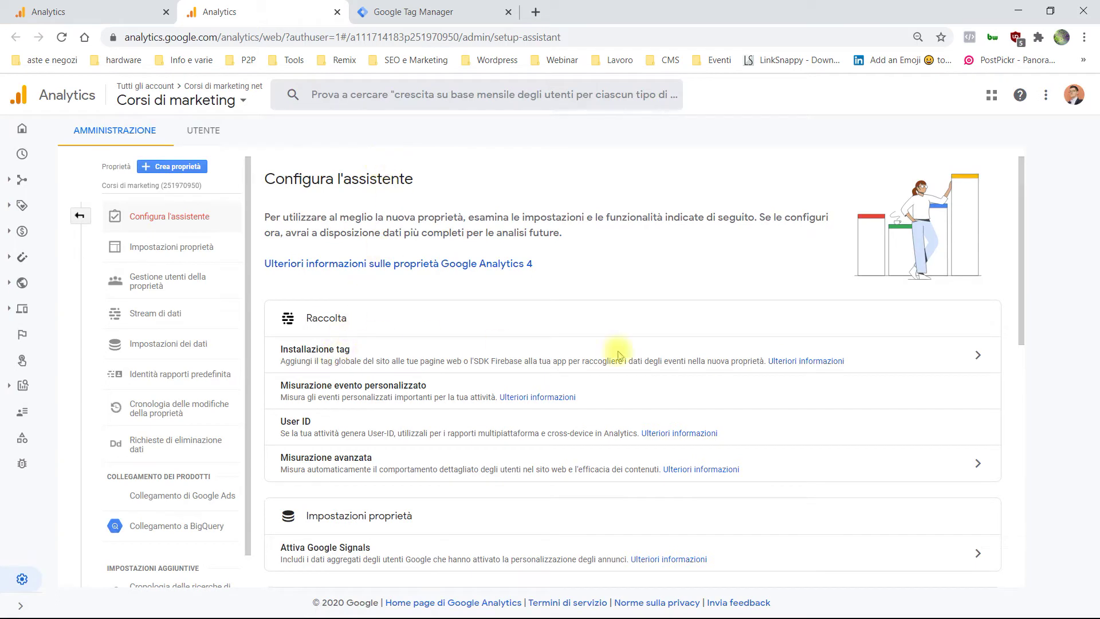
Step: Open the Corsi di marketing web stream details from the tag installation settings and copy the measurement ID
{"action": "left_click", "coordinate": [984, 360]}
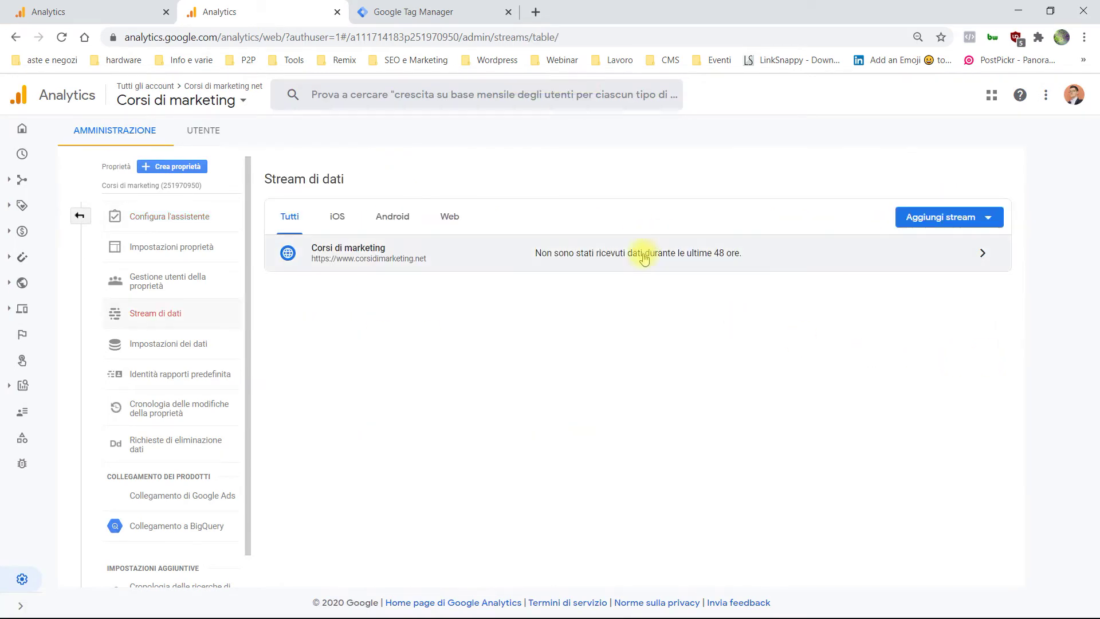
{"action": "left_click", "coordinate": [983, 255]}
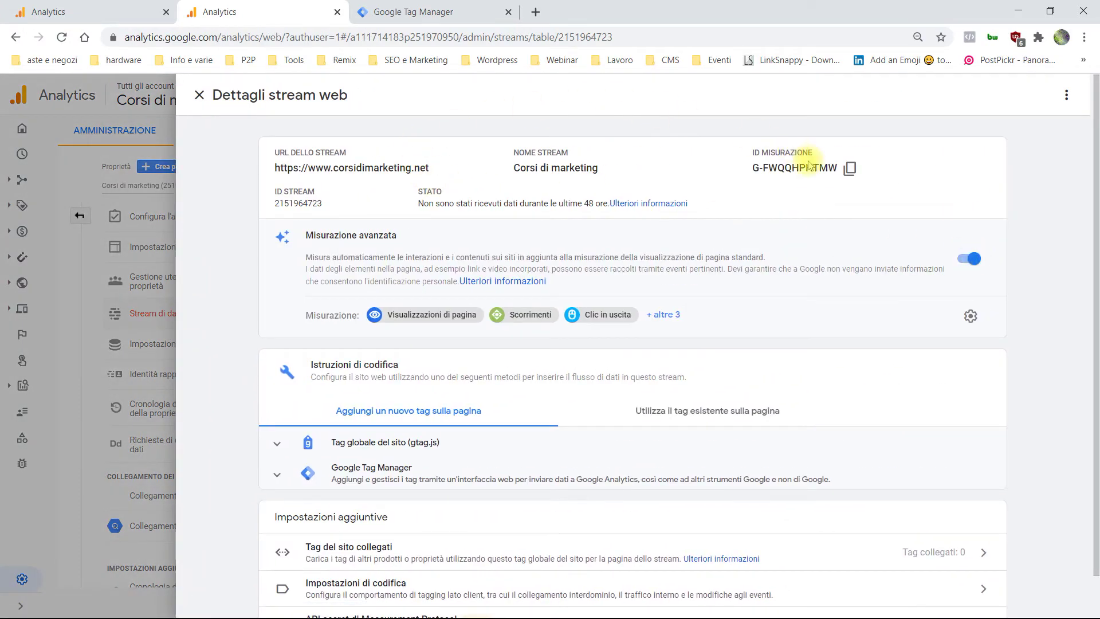
{"action": "left_click_drag", "start_coordinate": [813, 151], "coordinate": [755, 149]}
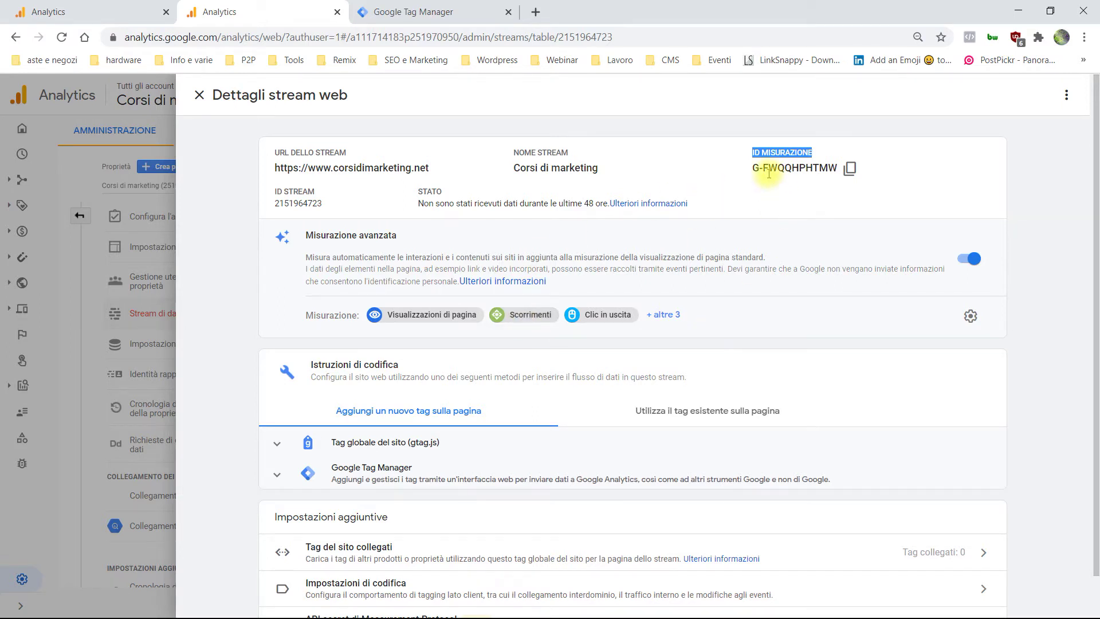
{"action": "left_click", "coordinate": [851, 171]}
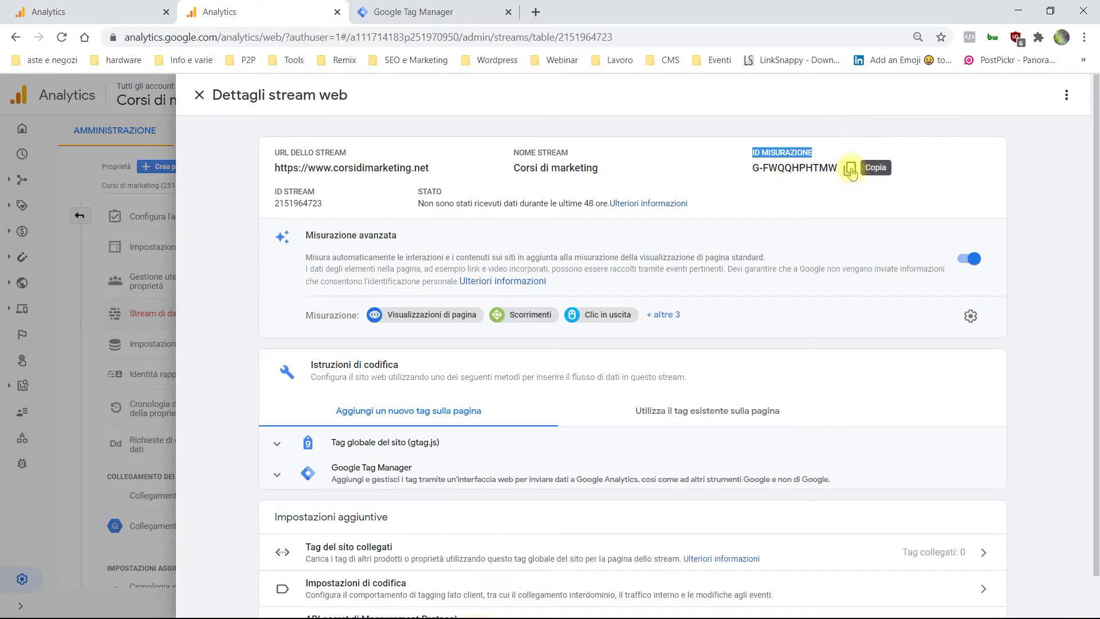
Step: Switch to Google Tag Manager and create a GA4 configuration tag with the copied measurement ID
{"action": "left_click", "coordinate": [450, 9]}
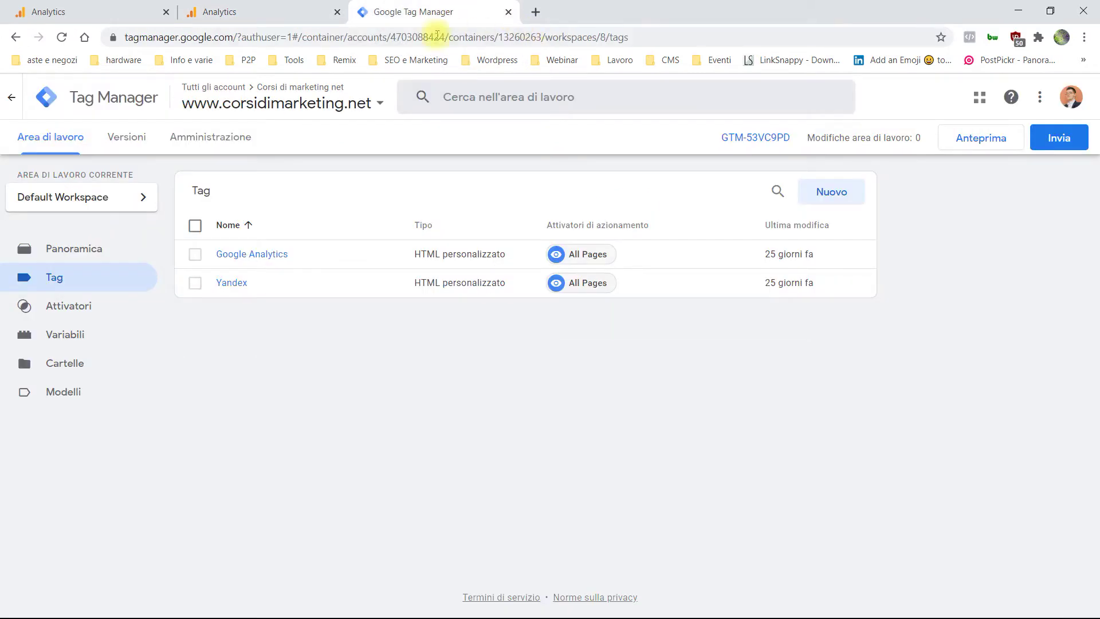
{"action": "left_click", "coordinate": [834, 192]}
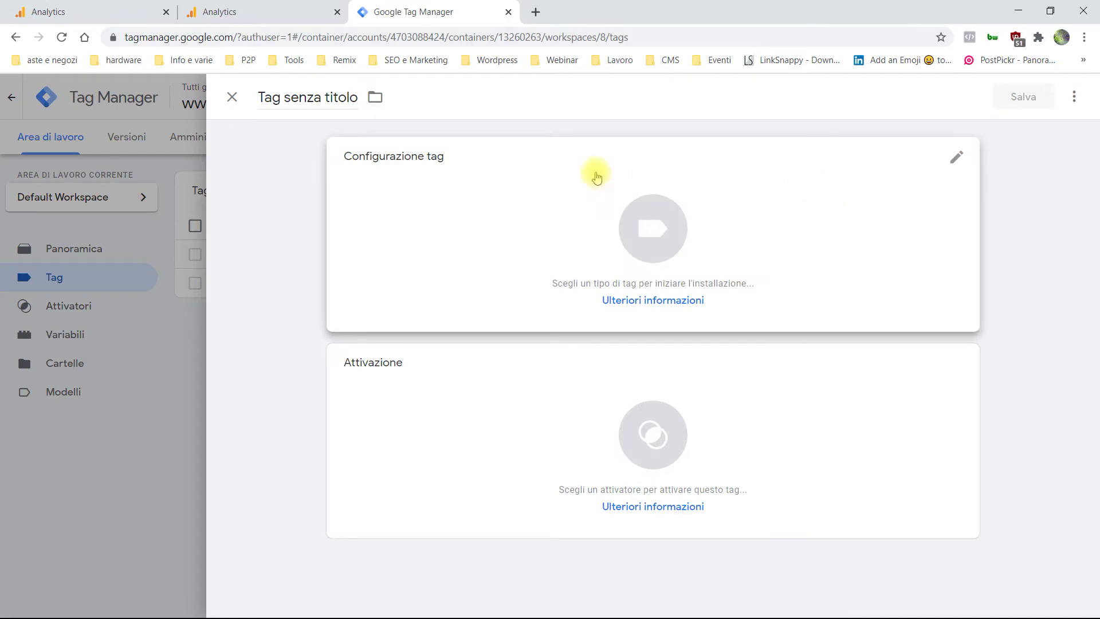
{"action": "left_click", "coordinate": [665, 230]}
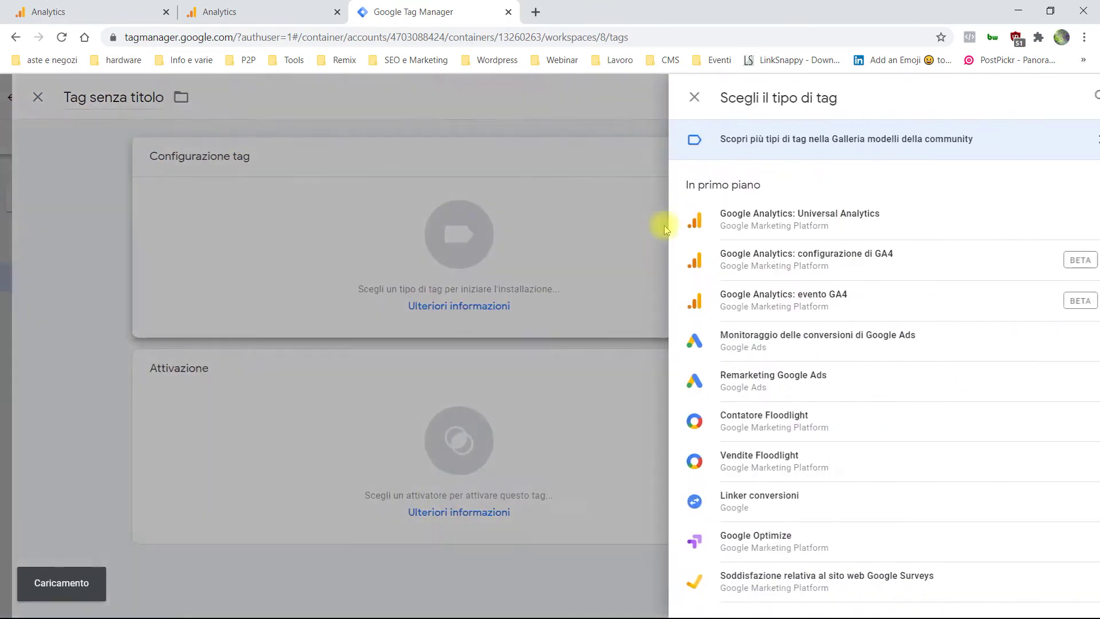
{"action": "left_click", "coordinate": [850, 259]}
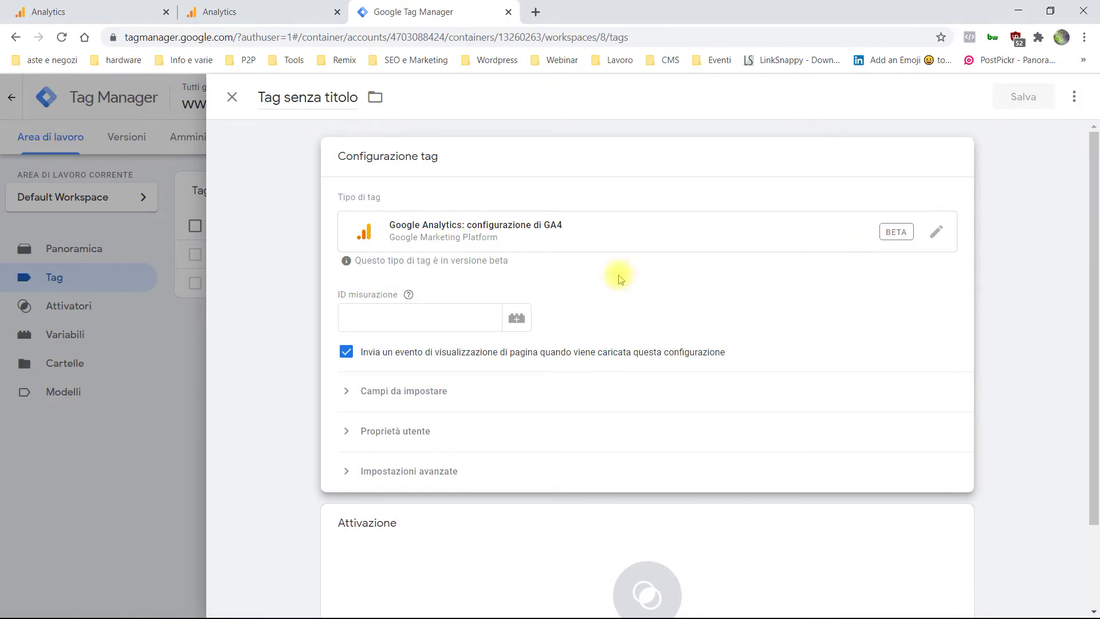
{"action": "right_click", "coordinate": [442, 319]}
{"action": "left_click", "coordinate": [541, 446]}
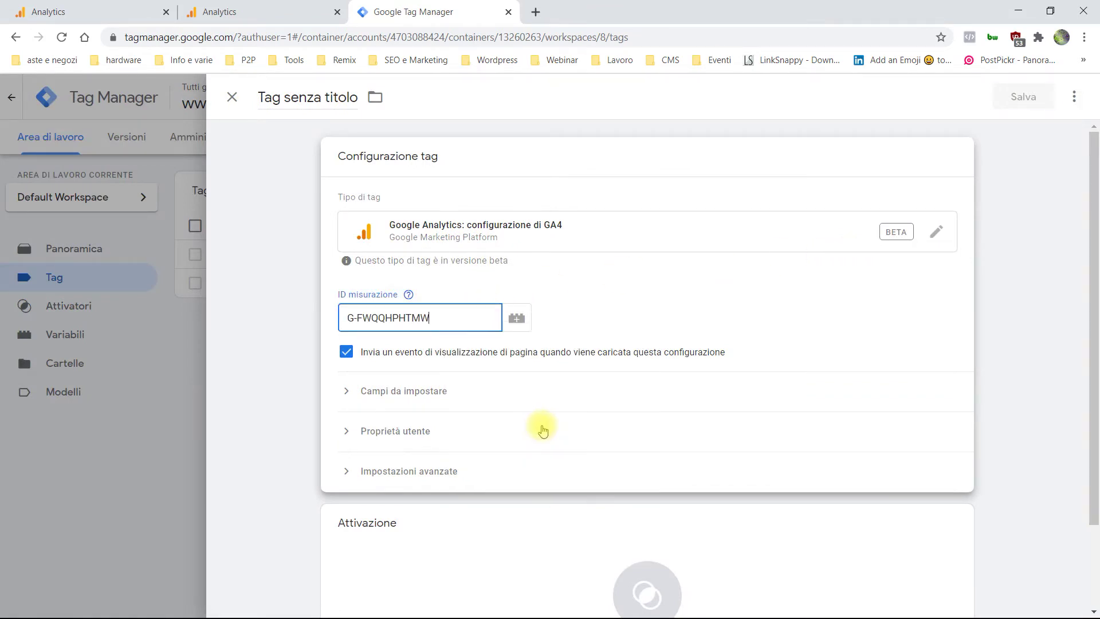
Step: Assign the All Pages trigger to the new tag and save it as Google Analytics configurazione di GA4
{"action": "triple_click", "coordinate": [289, 96]}
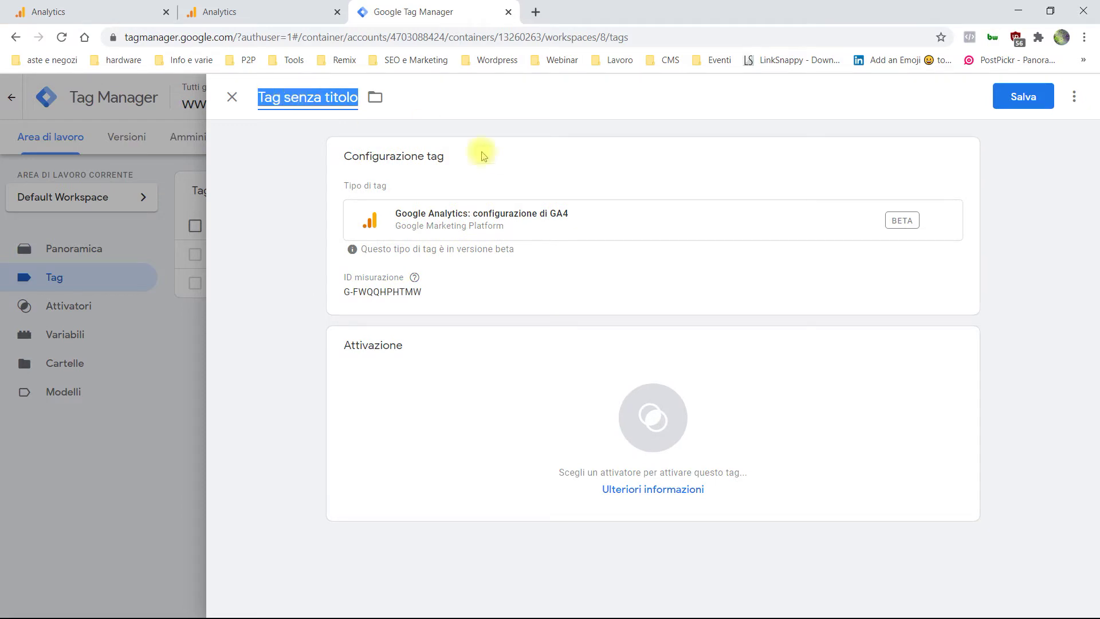
{"action": "left_click", "coordinate": [1017, 97]}
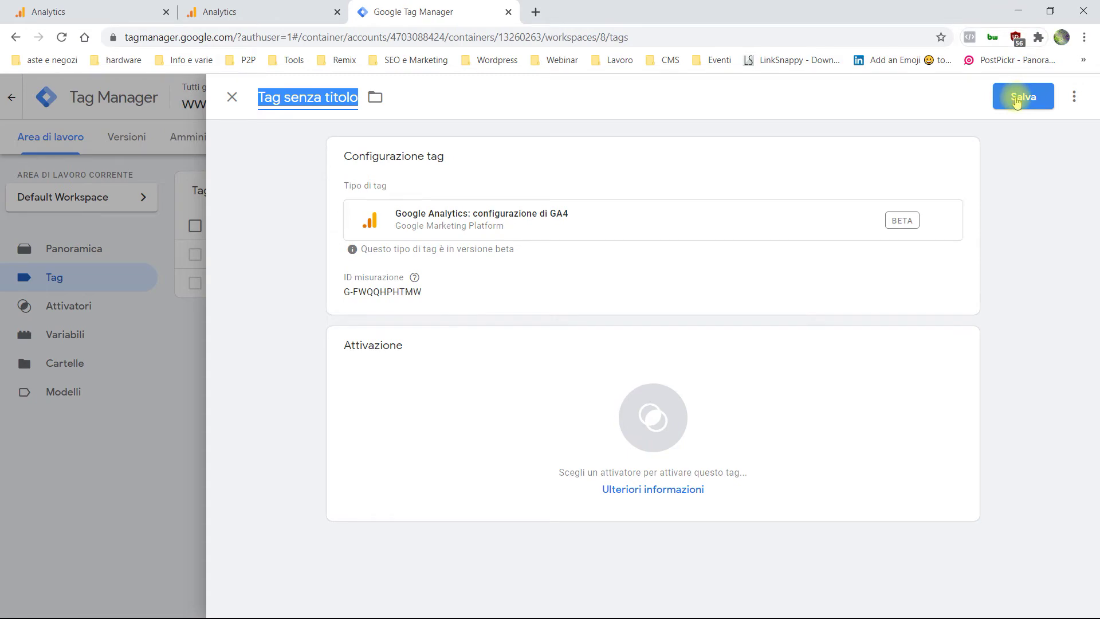
{"action": "left_click", "coordinate": [669, 259]}
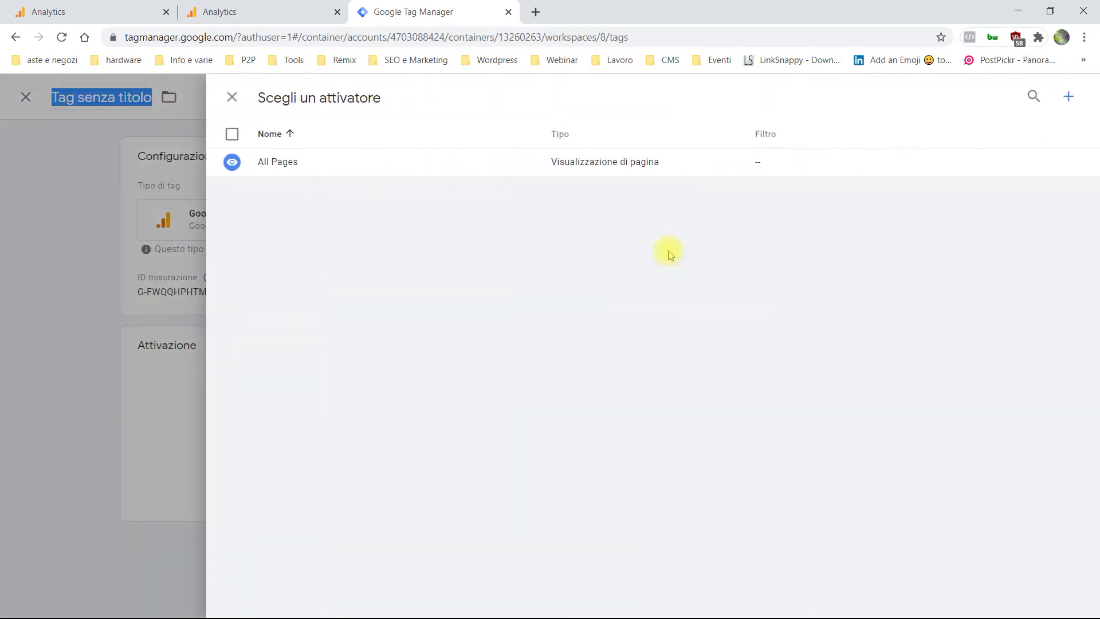
{"action": "left_click", "coordinate": [329, 163]}
{"action": "left_click", "coordinate": [1017, 98]}
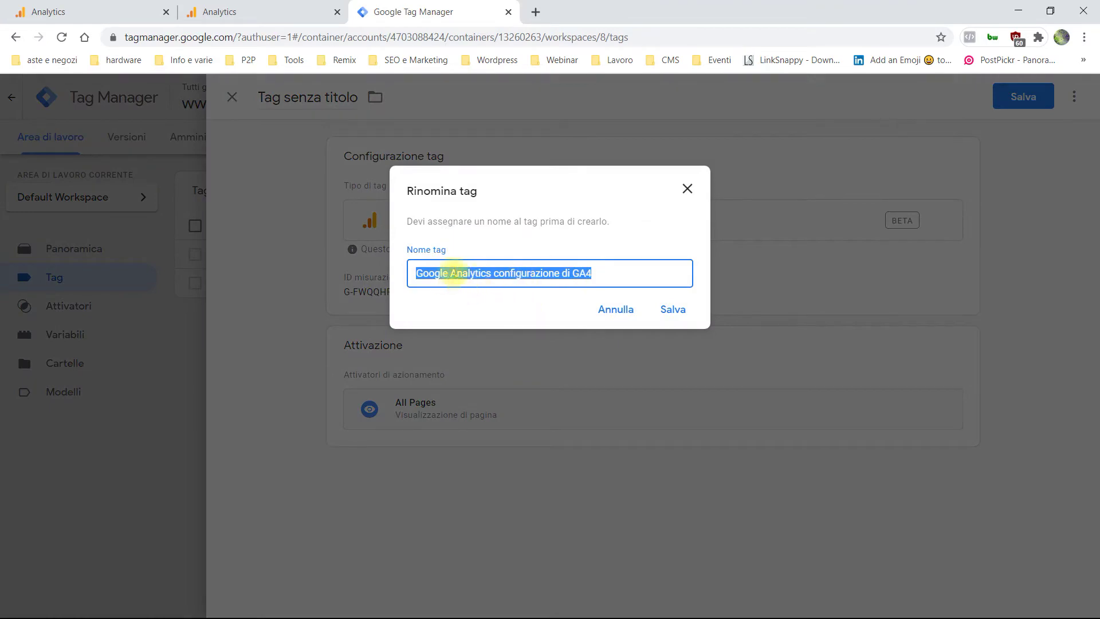
{"action": "left_click", "coordinate": [669, 309]}
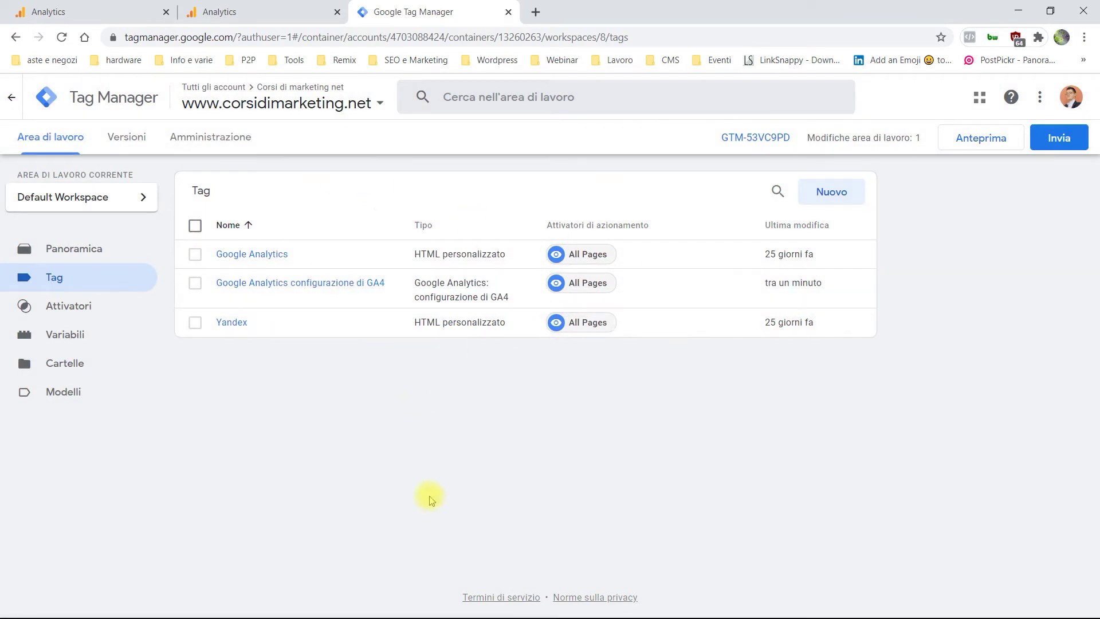
Step: Switch back to Google Analytics, close the web stream details and return to the administration overview
{"action": "left_click", "coordinate": [271, 7]}
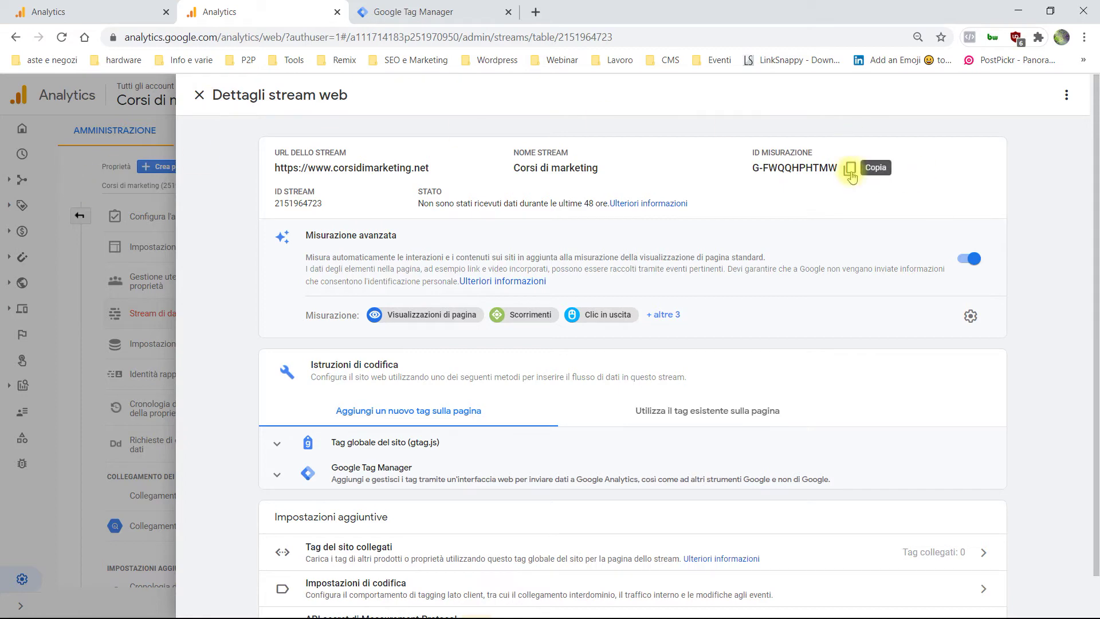
{"action": "left_click", "coordinate": [199, 95]}
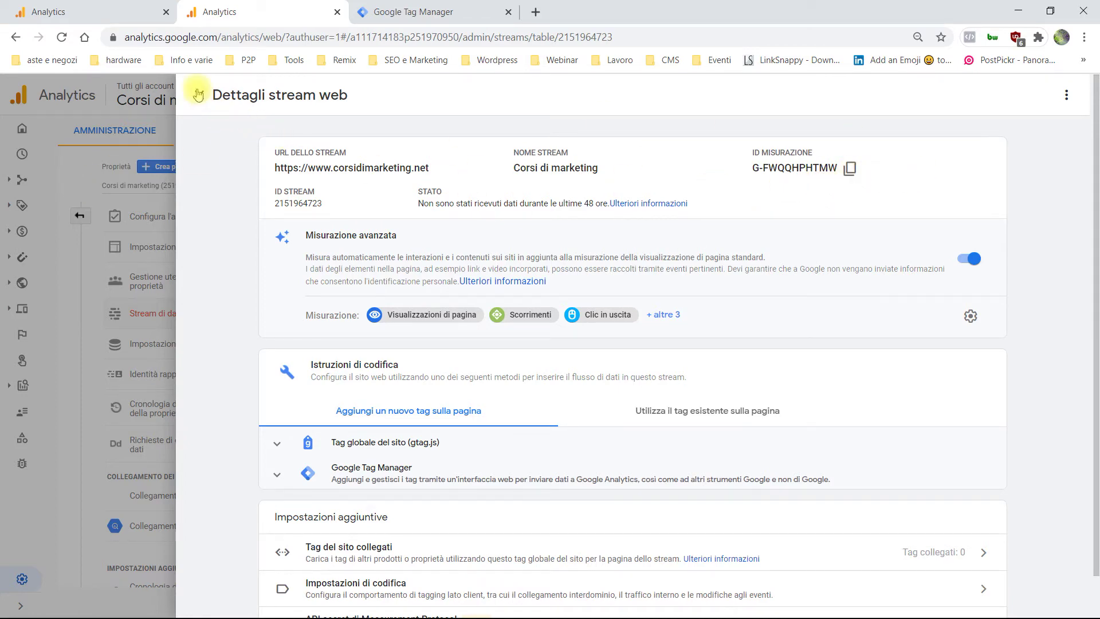
{"action": "left_click", "coordinate": [77, 216]}
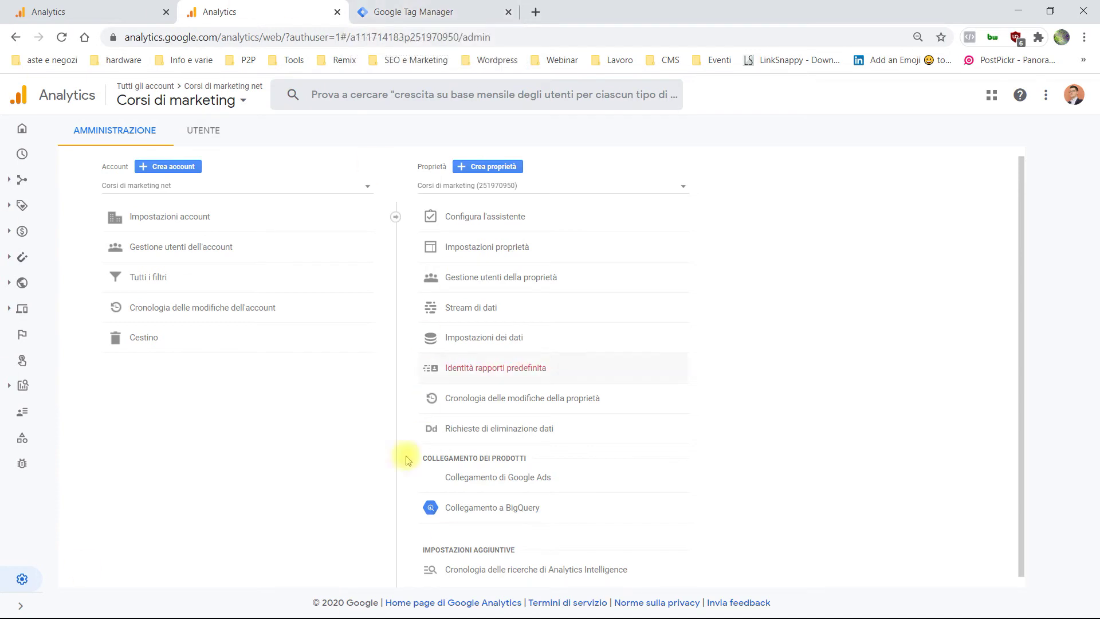
Step: Switch to Google Tag Manager and pause the existing custom HTML tag named Google Analytics
{"action": "left_click", "coordinate": [429, 10]}
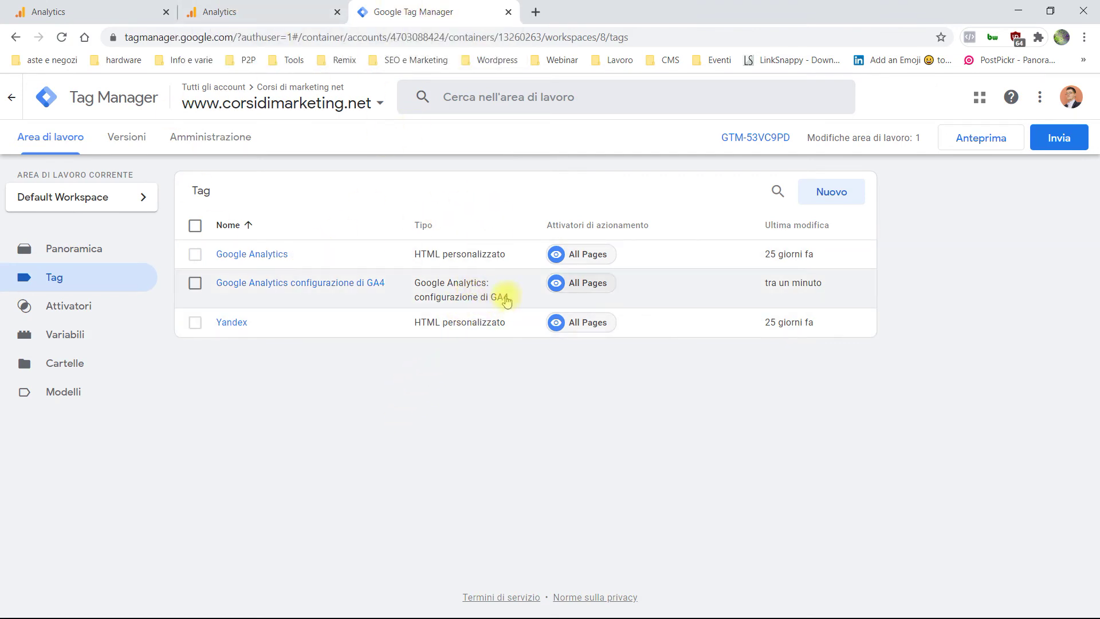
{"action": "left_click", "coordinate": [194, 255]}
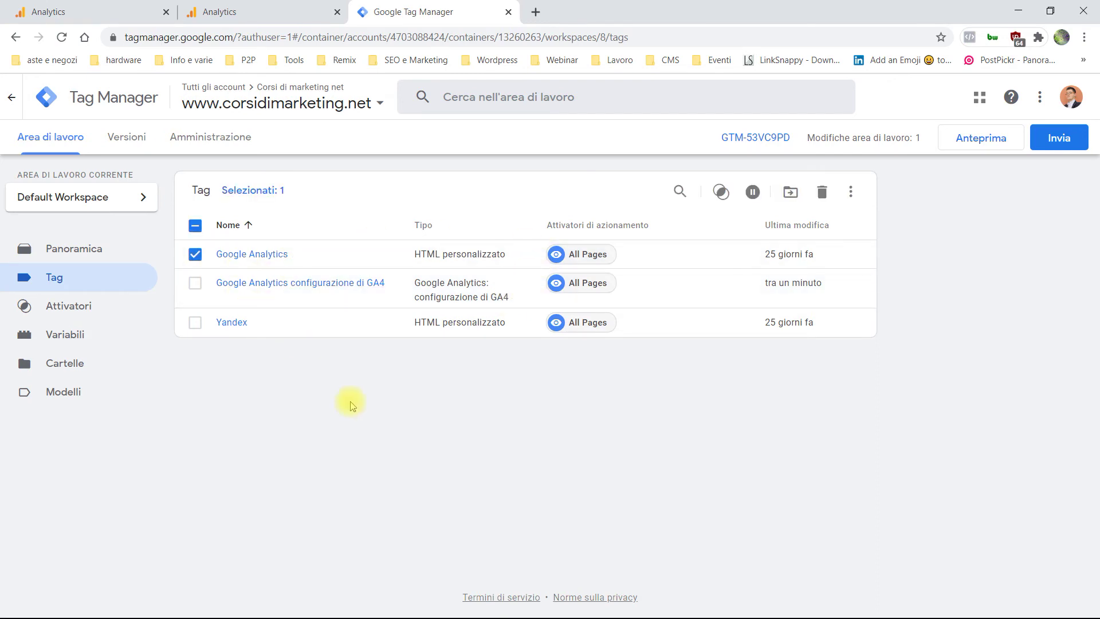
{"action": "left_click", "coordinate": [753, 192]}
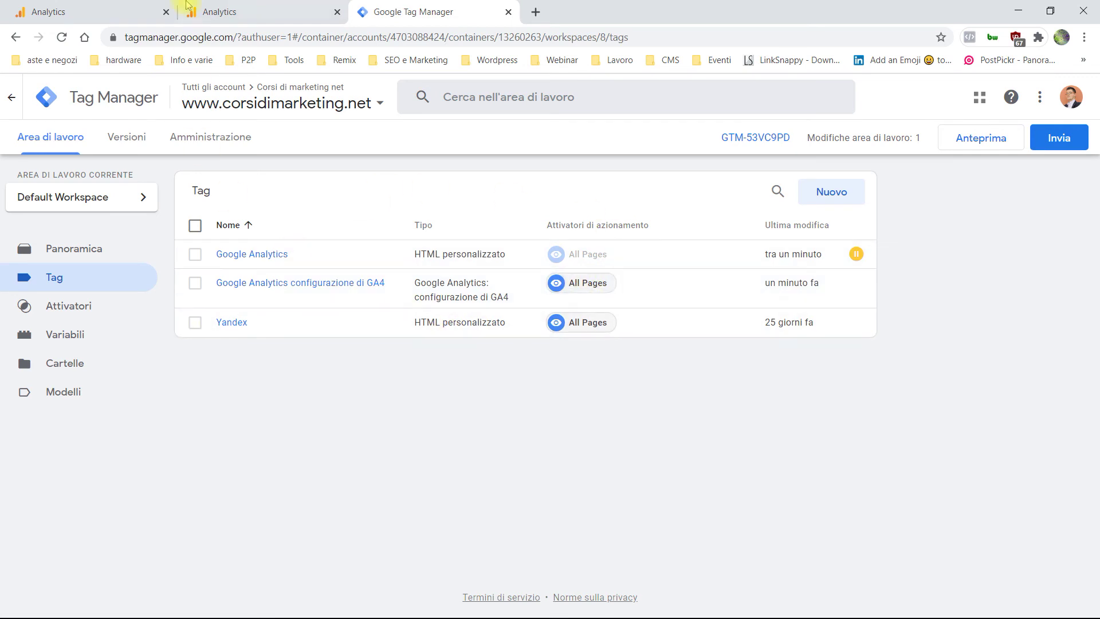
Step: Switch to Google Analytics and open the home page of the Google Analytics 4 property Corsi di marketing
{"action": "left_click", "coordinate": [235, 6]}
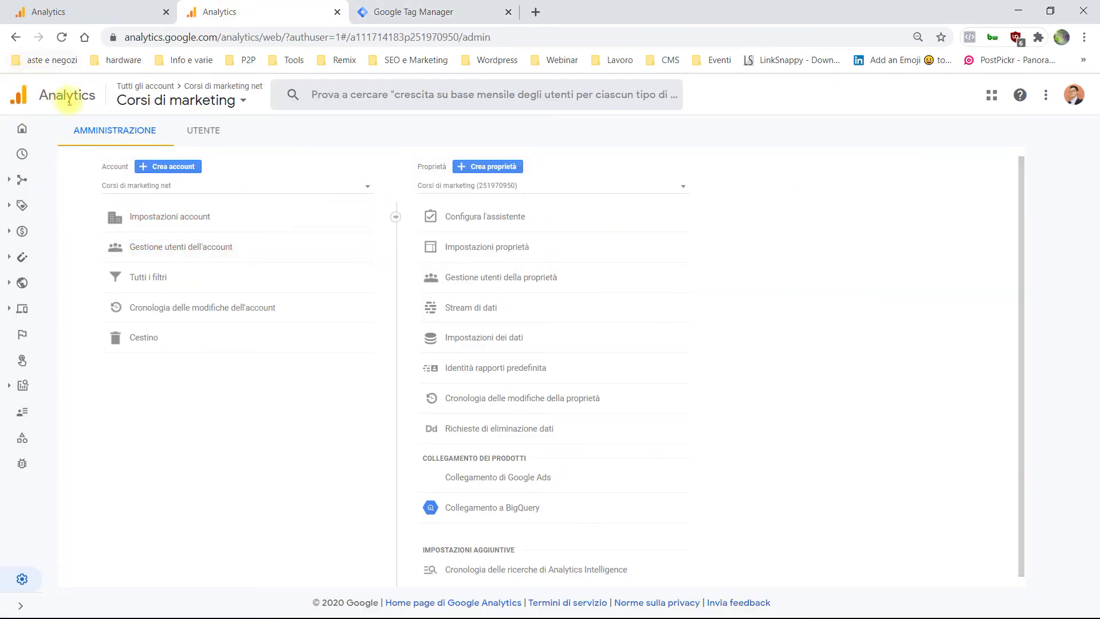
{"action": "left_click", "coordinate": [199, 99]}
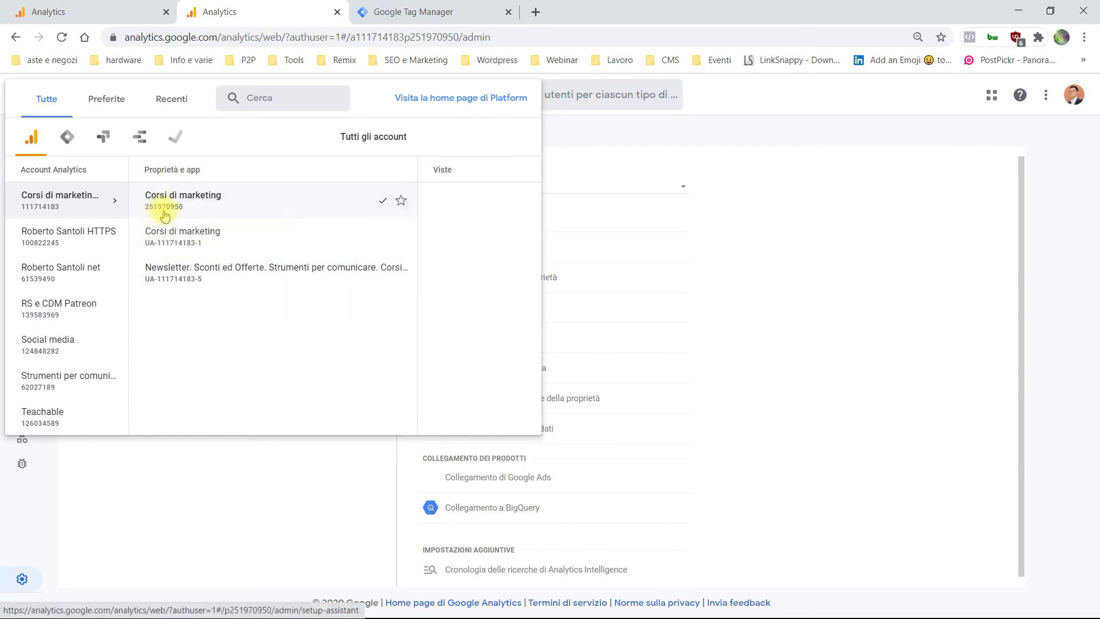
{"action": "left_click", "coordinate": [197, 207]}
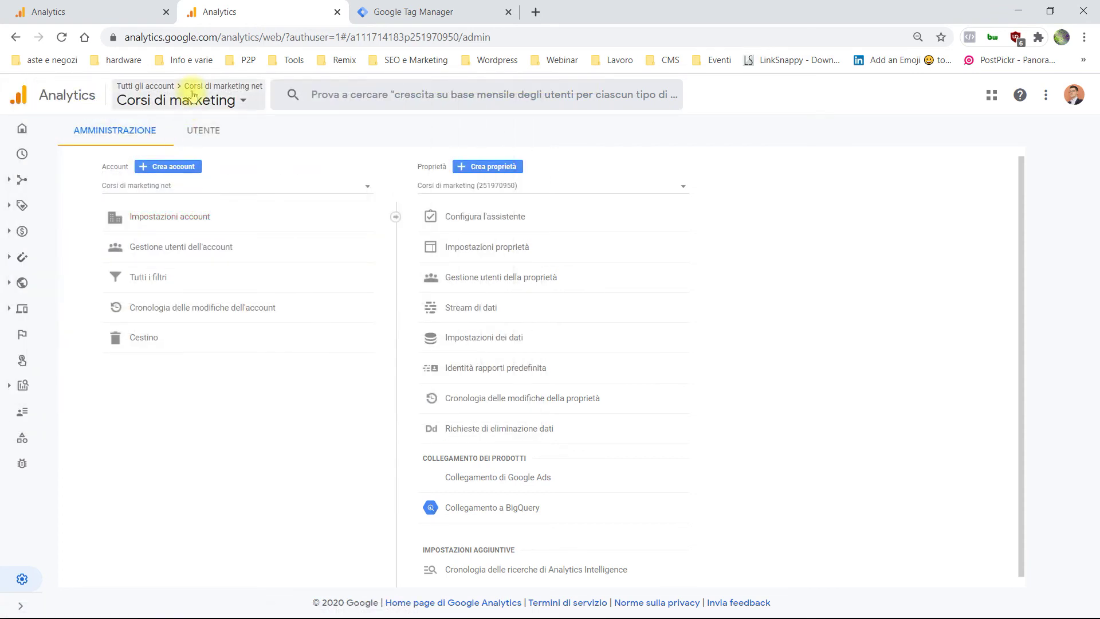
{"action": "left_click", "coordinate": [30, 130]}
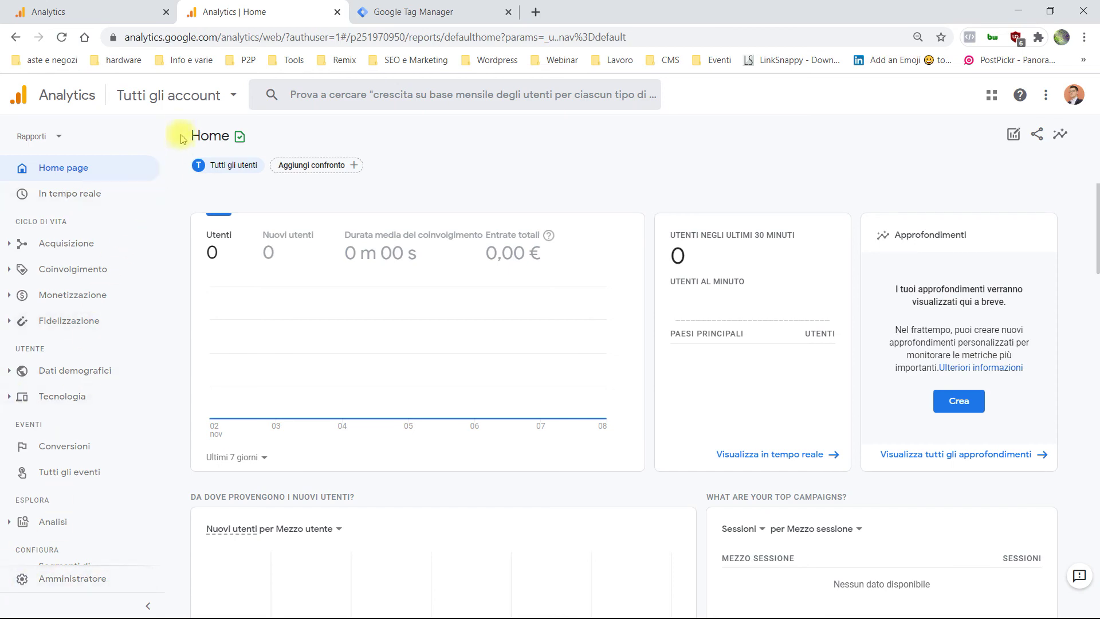
Step: View the Universal Analytics home report for Tutti i dati del sito web and return to the Google Analytics 4 property Corsi di marketing
{"action": "left_click", "coordinate": [195, 95]}
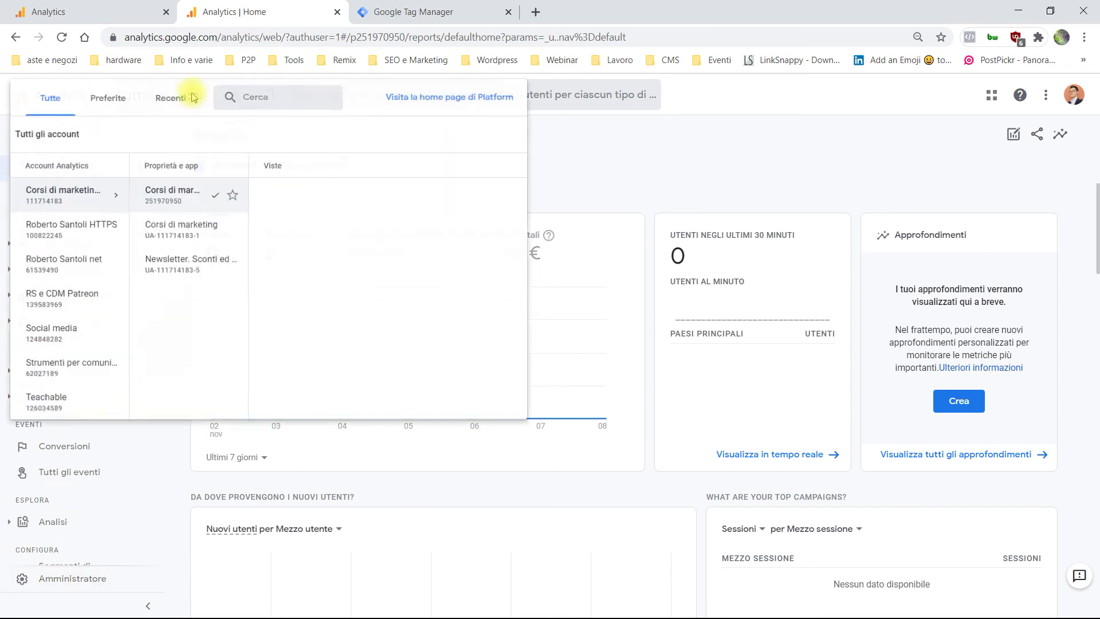
{"action": "left_click", "coordinate": [180, 237]}
{"action": "left_click", "coordinate": [410, 194]}
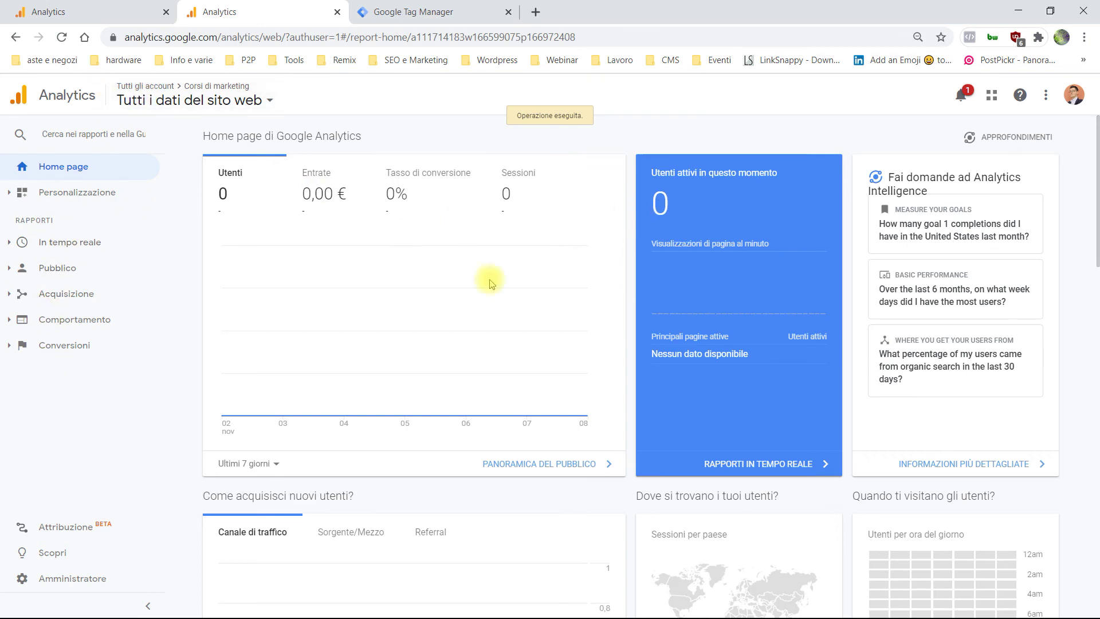
{"action": "left_click", "coordinate": [139, 99]}
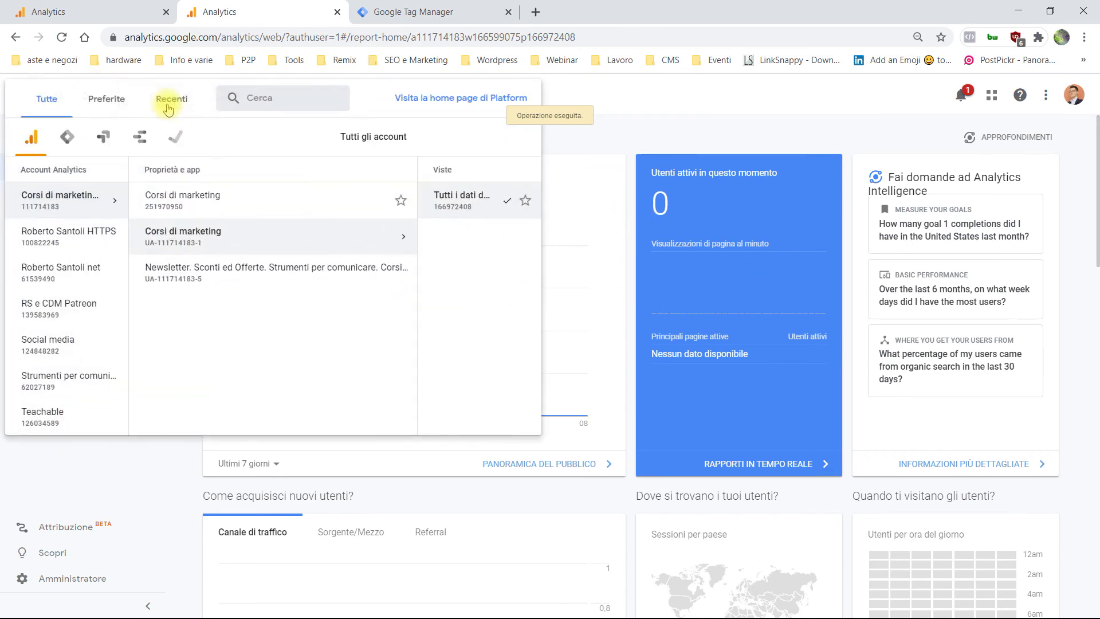
{"action": "left_click", "coordinate": [191, 198]}
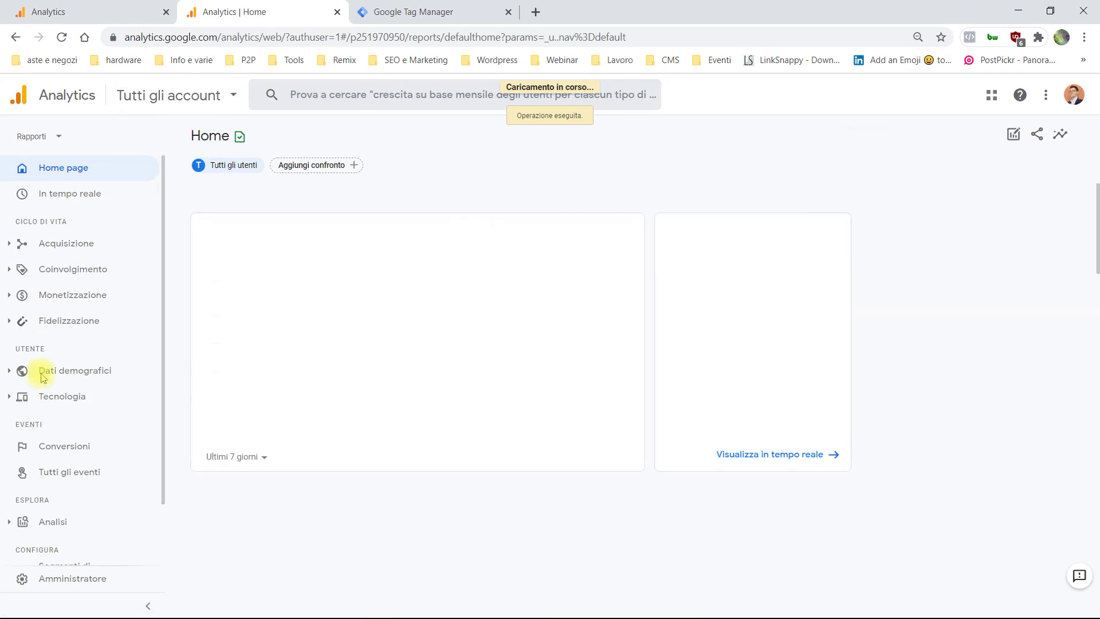